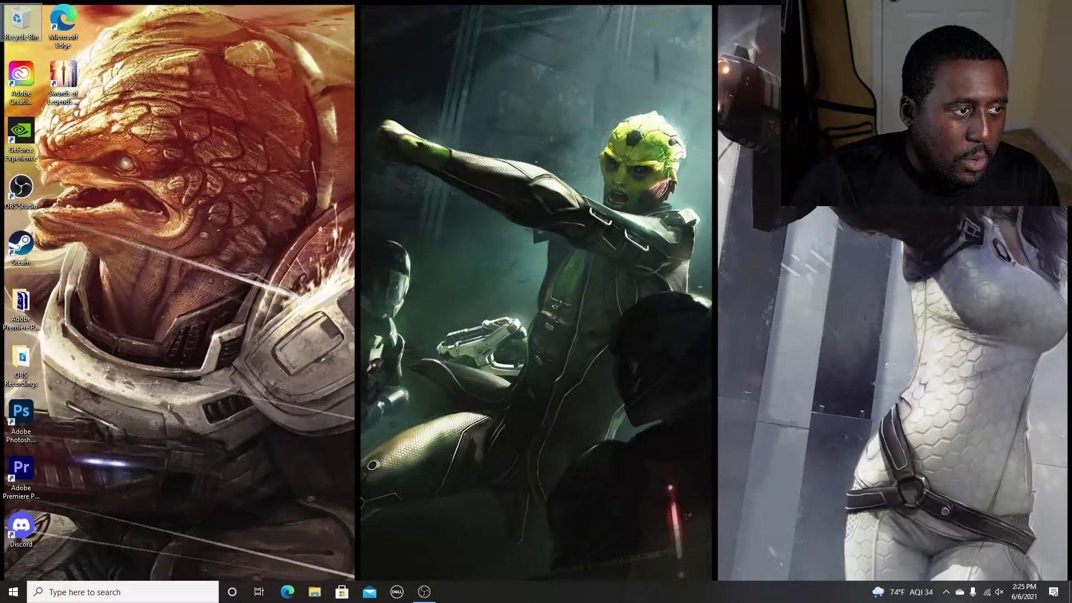
- Maximize the OBS Studio window and open its Settings from the File menu
click(424, 591)
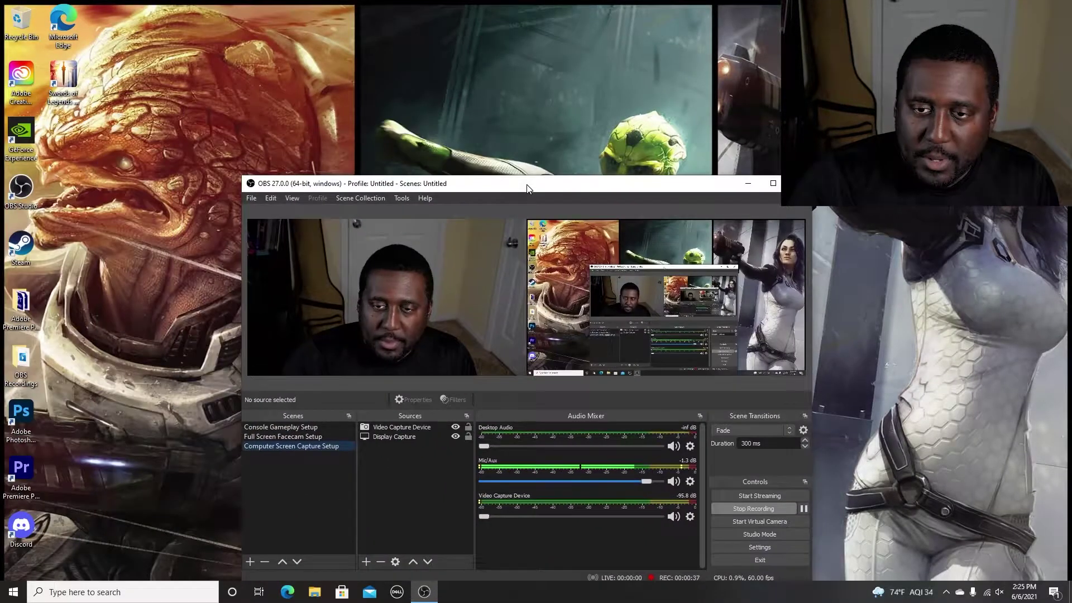
key(super+Up)
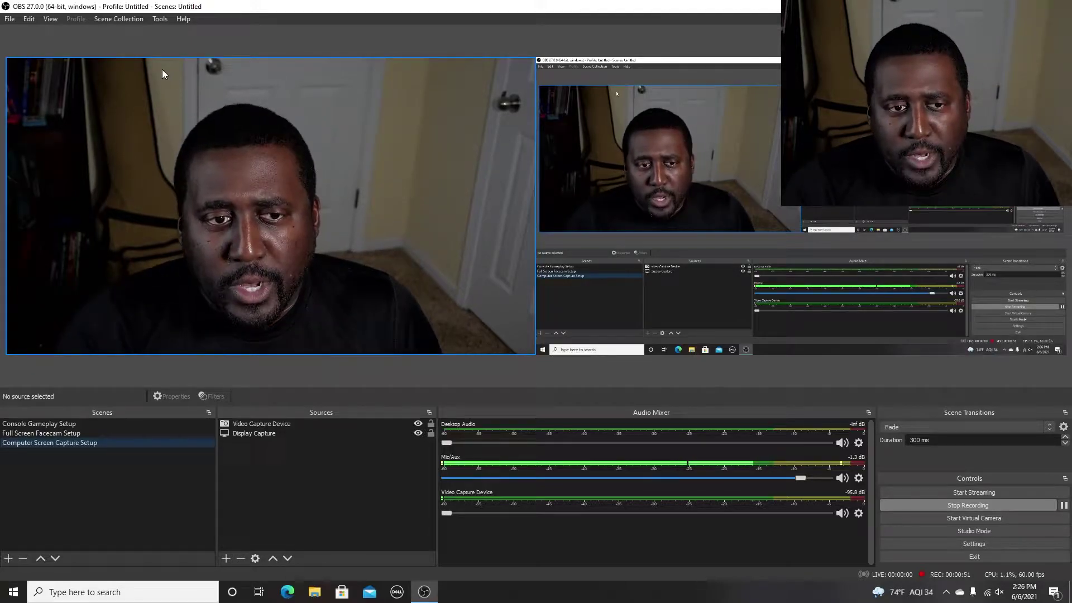
click(11, 20)
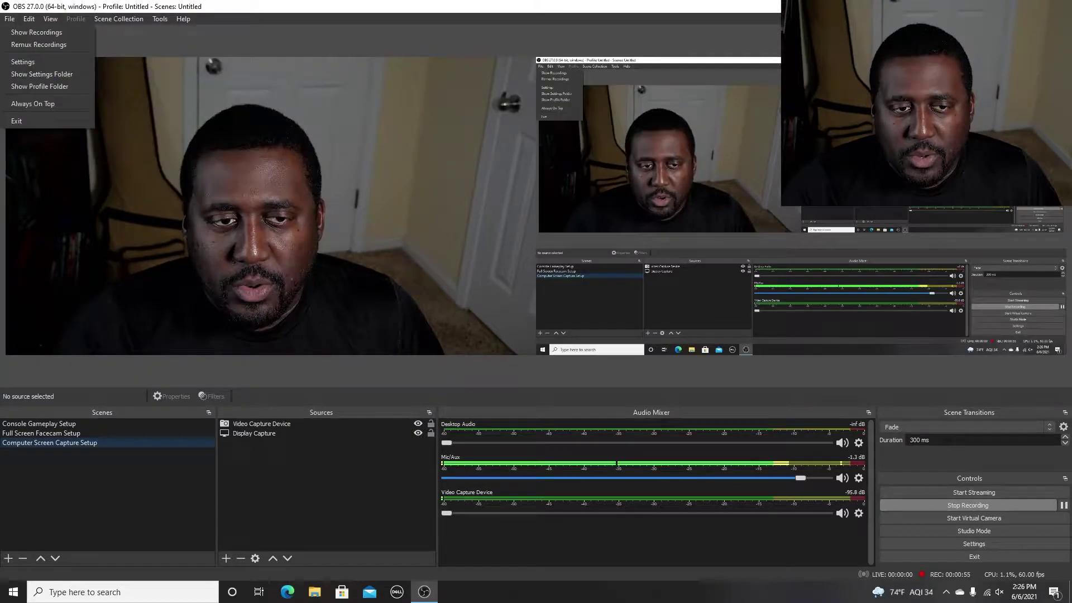
click(25, 63)
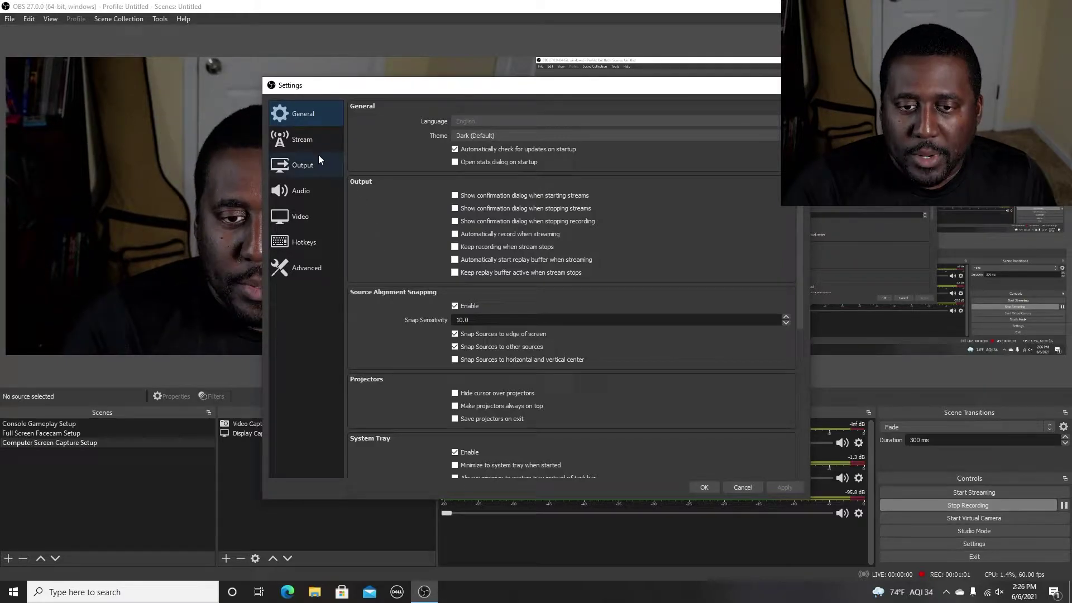
- Check the OBS Audio page's sample rate, close Settings with OK, and start a Windows search
click(309, 191)
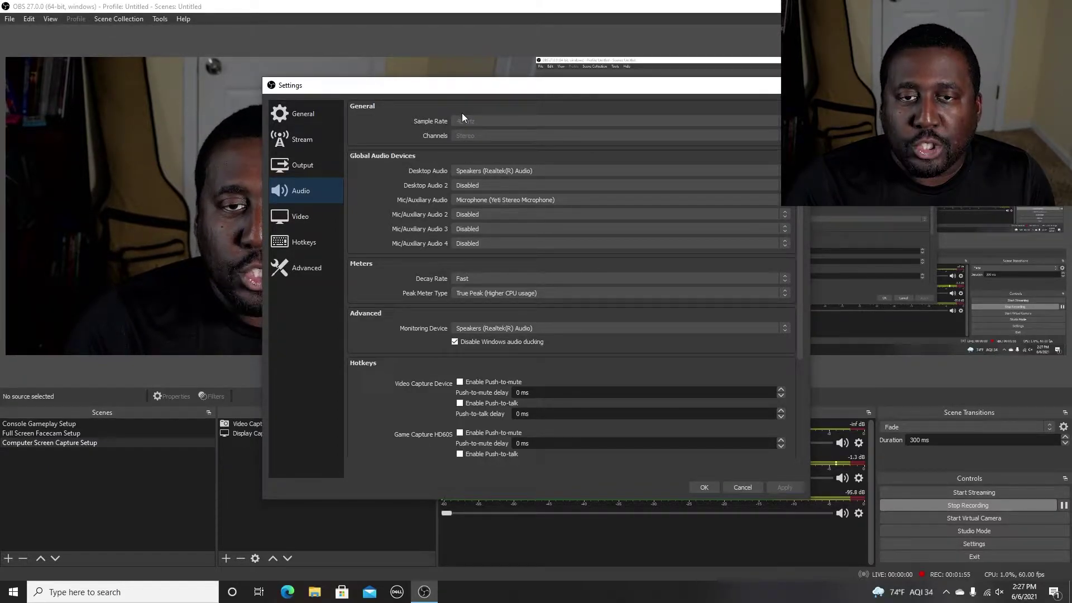
click(705, 488)
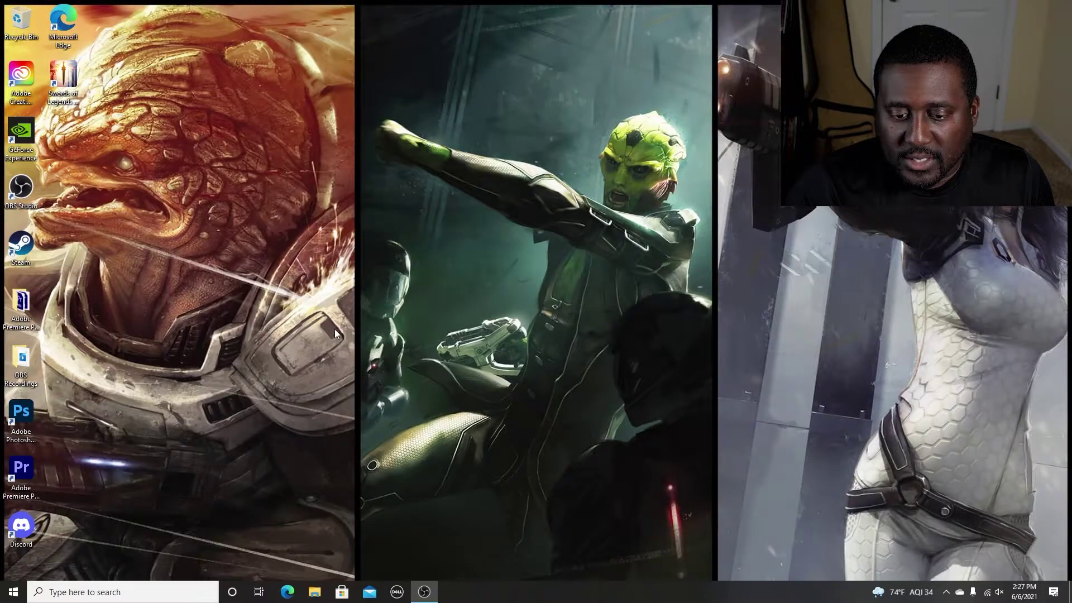
click(122, 591)
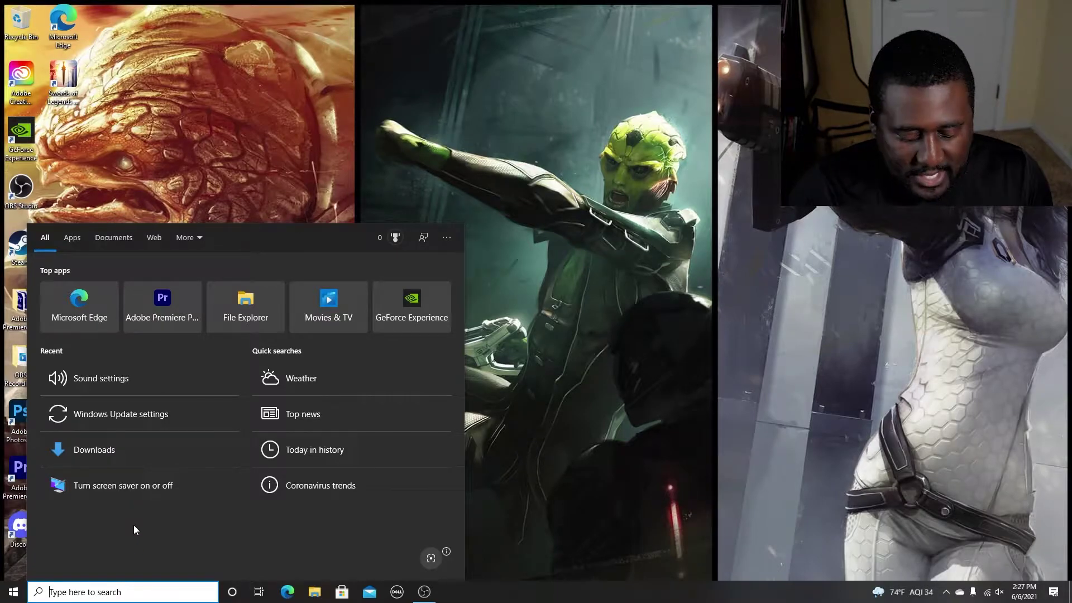
- Search 'sound' to reach Windows Sound settings, then open the Sound Control Panel's playback devices
text(sound)
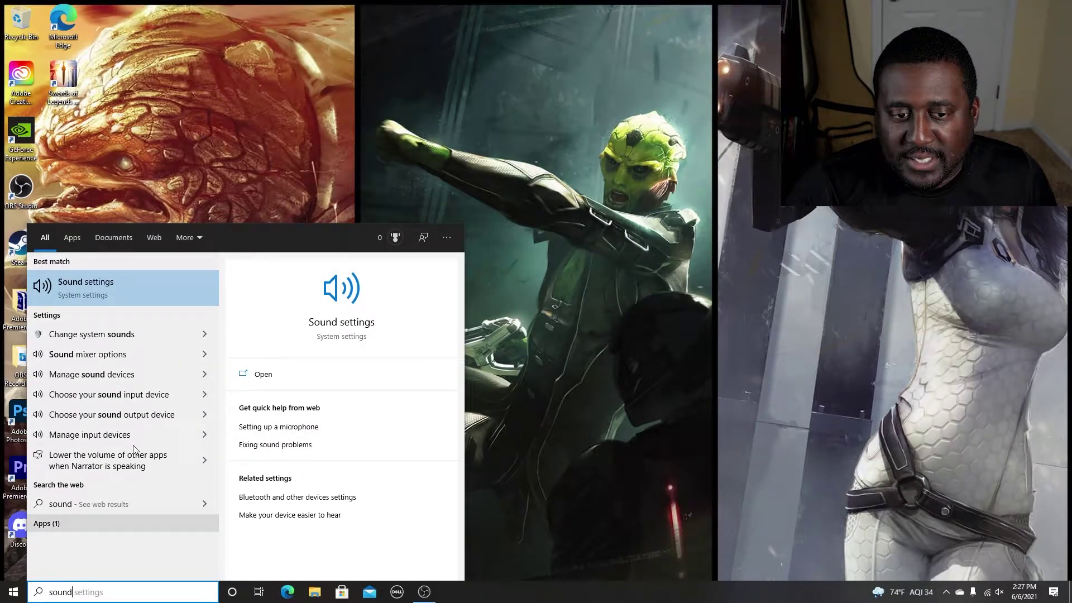
click(125, 287)
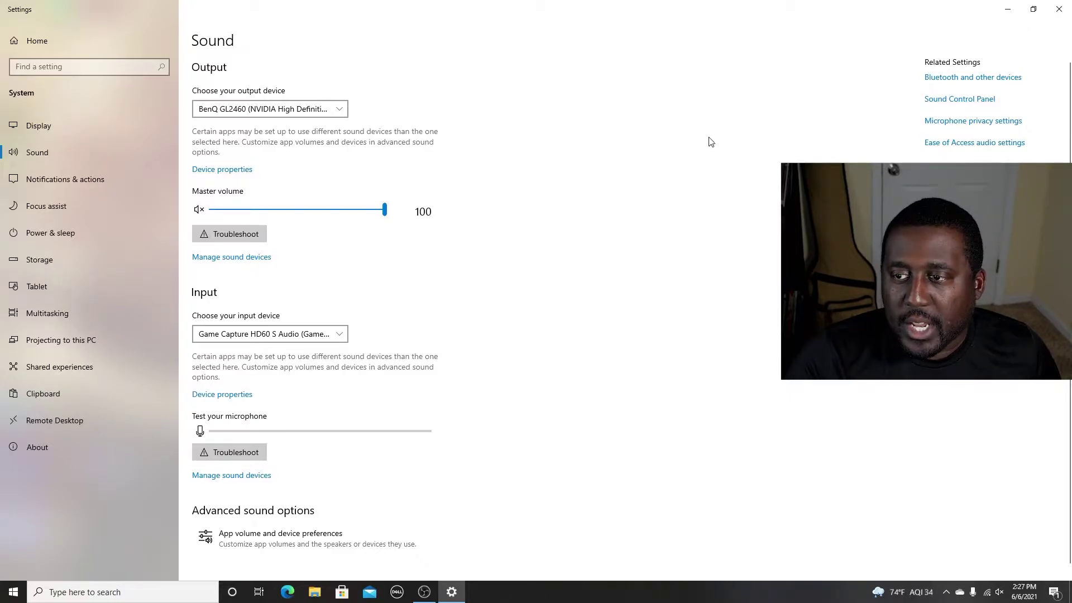
click(961, 101)
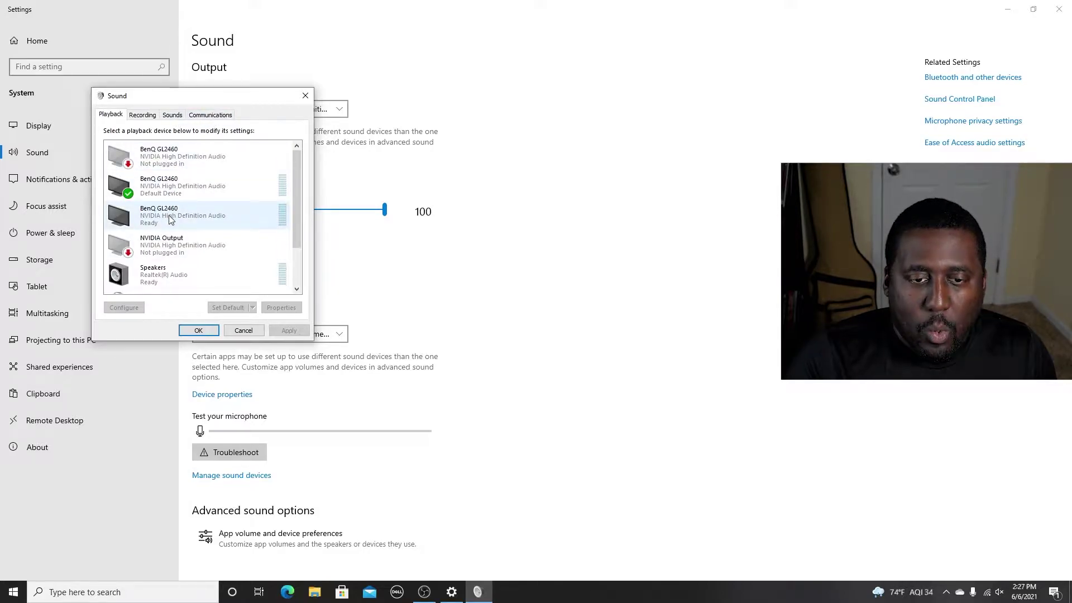
scroll(194, 223, down, 1)
scroll(223, 207, up, 2)
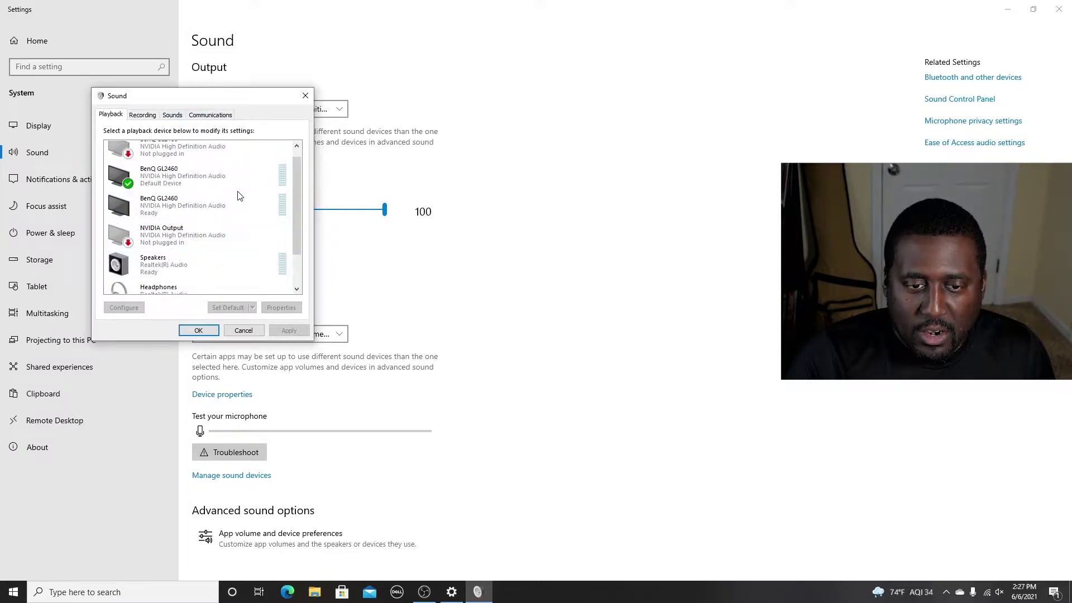
scroll(212, 203, down, 2)
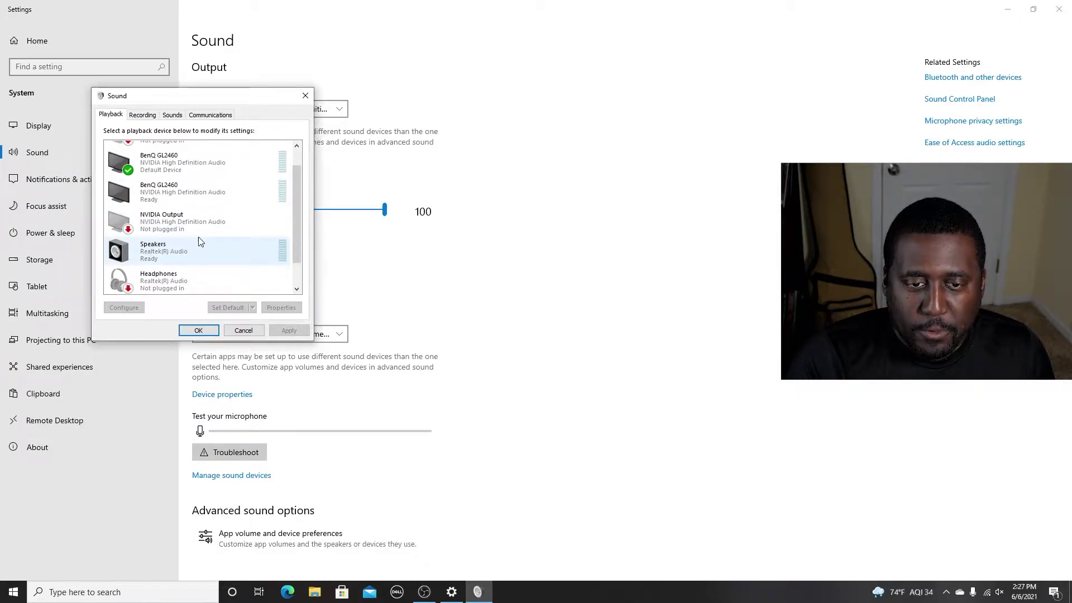
scroll(215, 229, up, 2)
scroll(212, 226, up, 1)
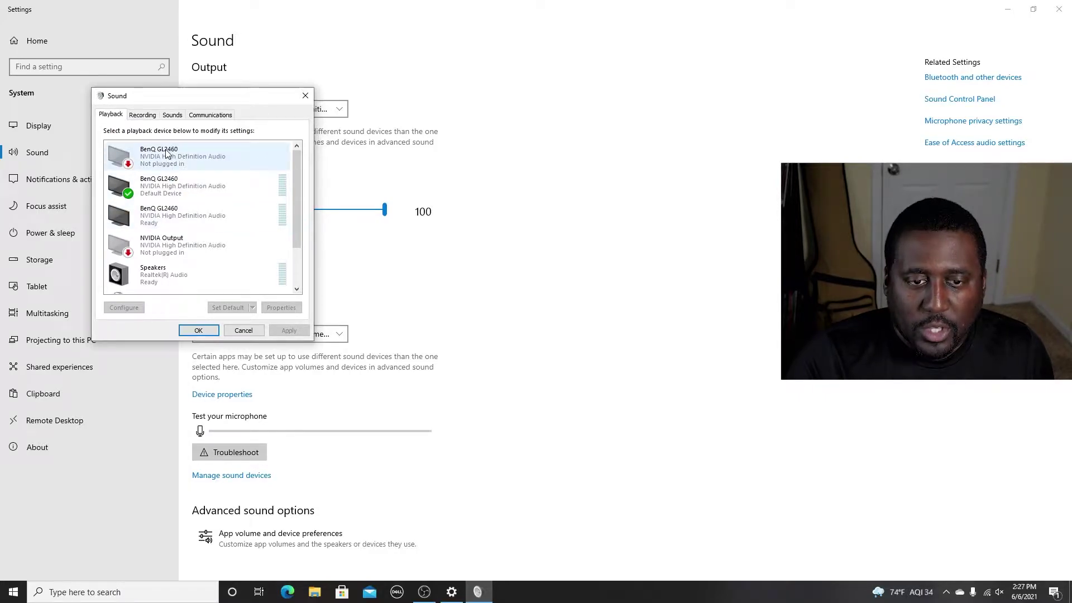
scroll(206, 251, down, 1)
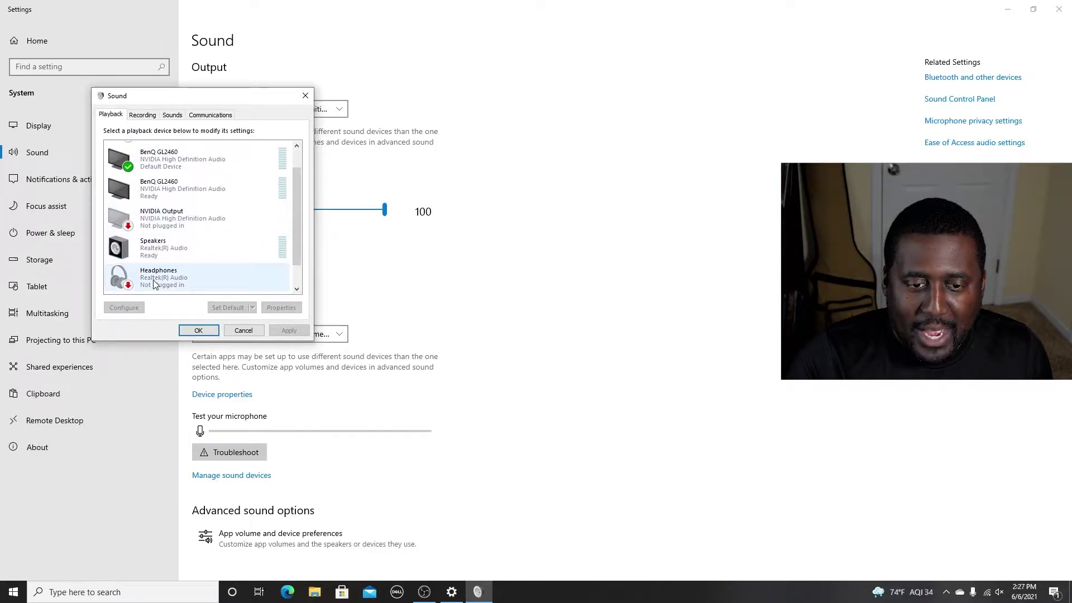
scroll(211, 262, up, 1)
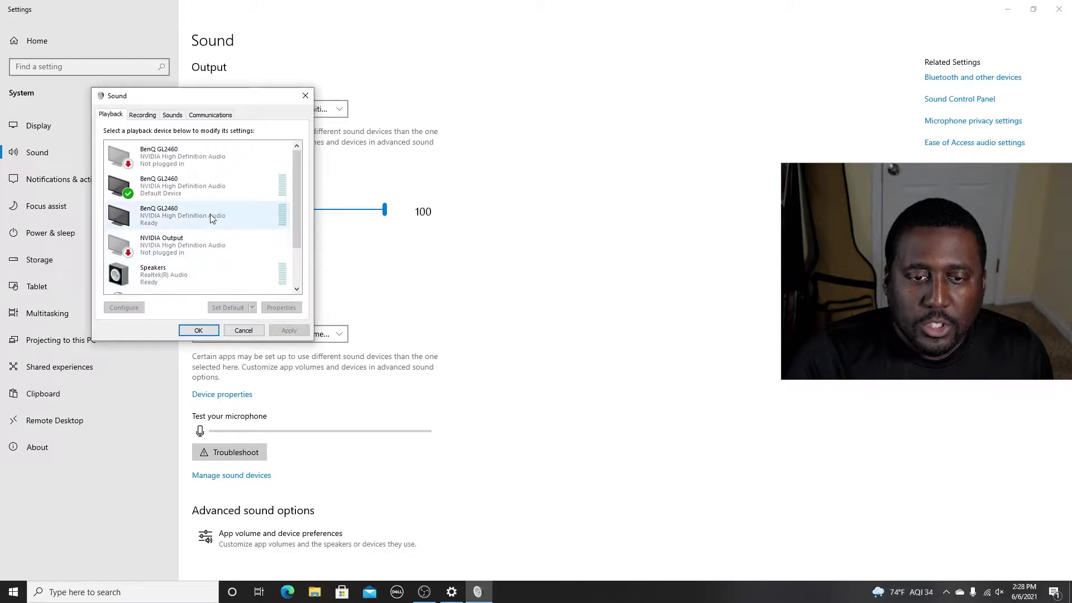
- Give the default BenQ GL2460 playback device the 16 bit, 48000 Hz (DVD Quality) format
right_click(163, 188)
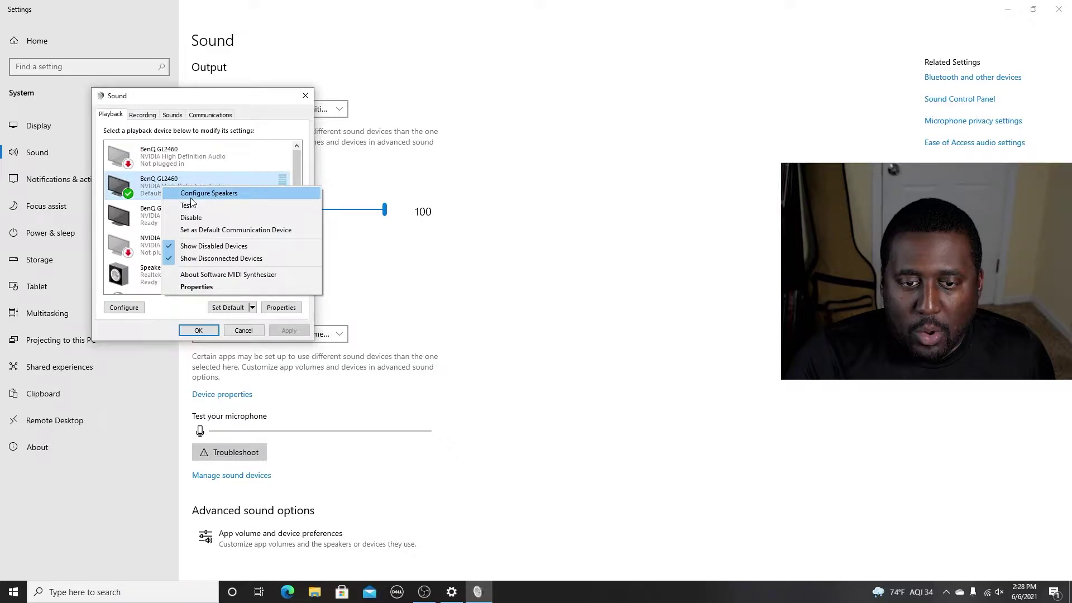
click(197, 286)
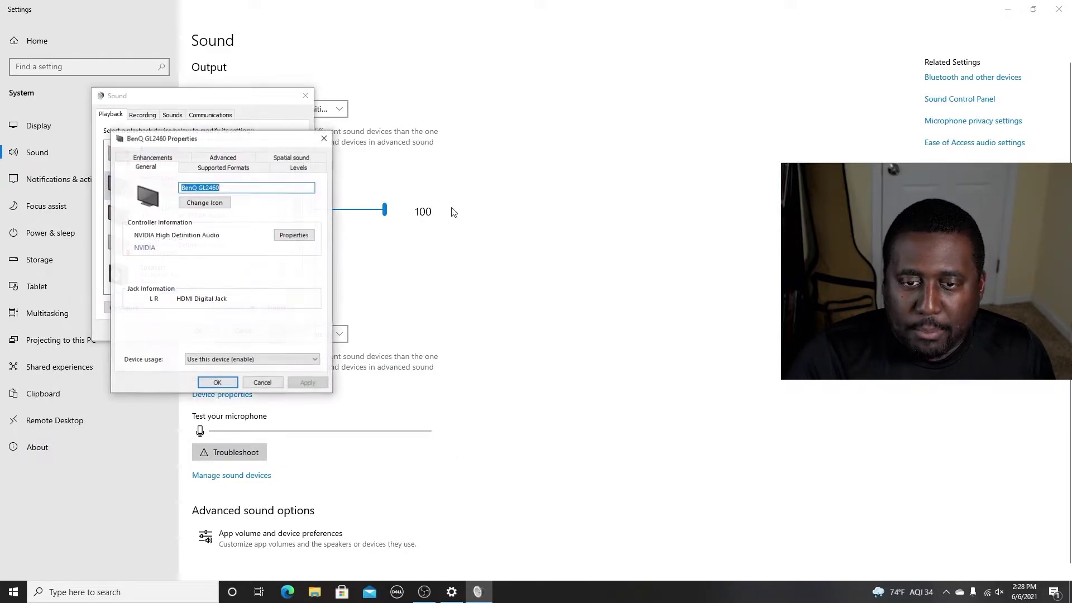
click(231, 160)
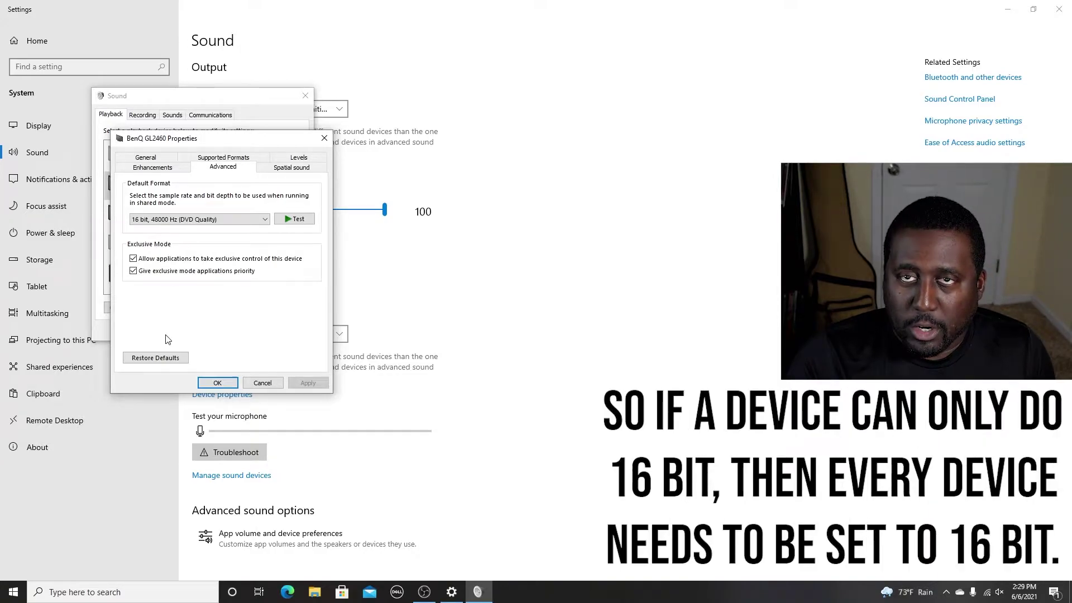
click(226, 388)
click(158, 218)
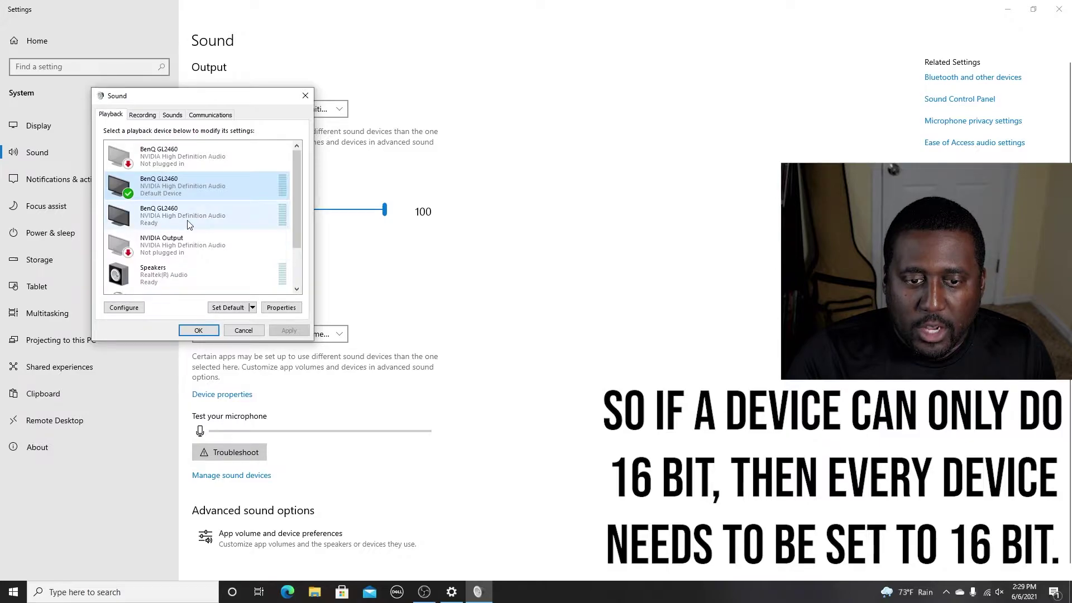
- Confirm the other BenQ GL2460 playback device's default format is 16 bit, 48000 Hz
right_click(162, 214)
click(197, 314)
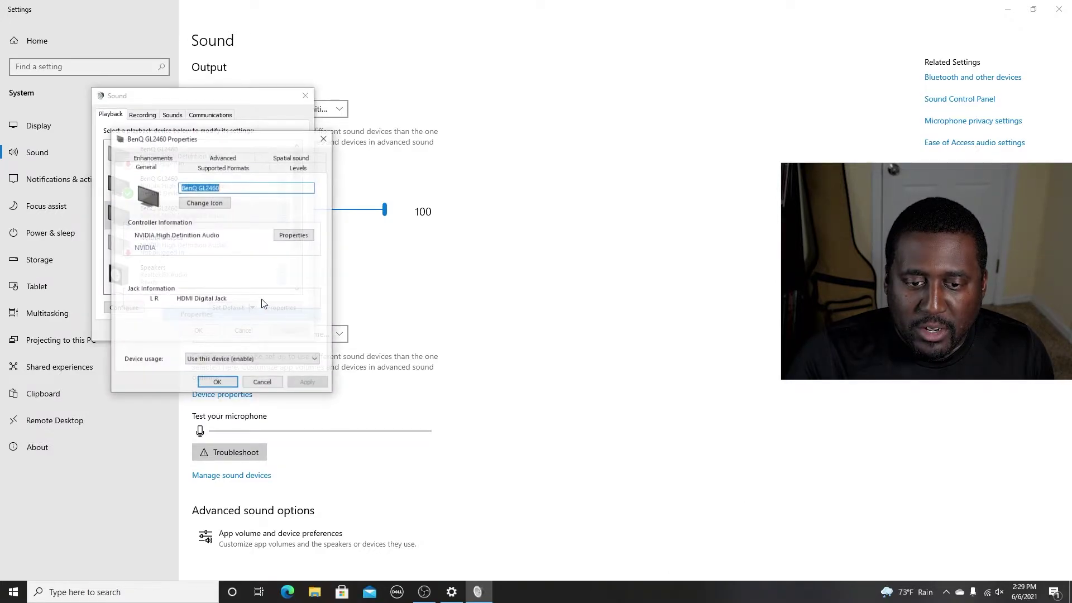
click(230, 160)
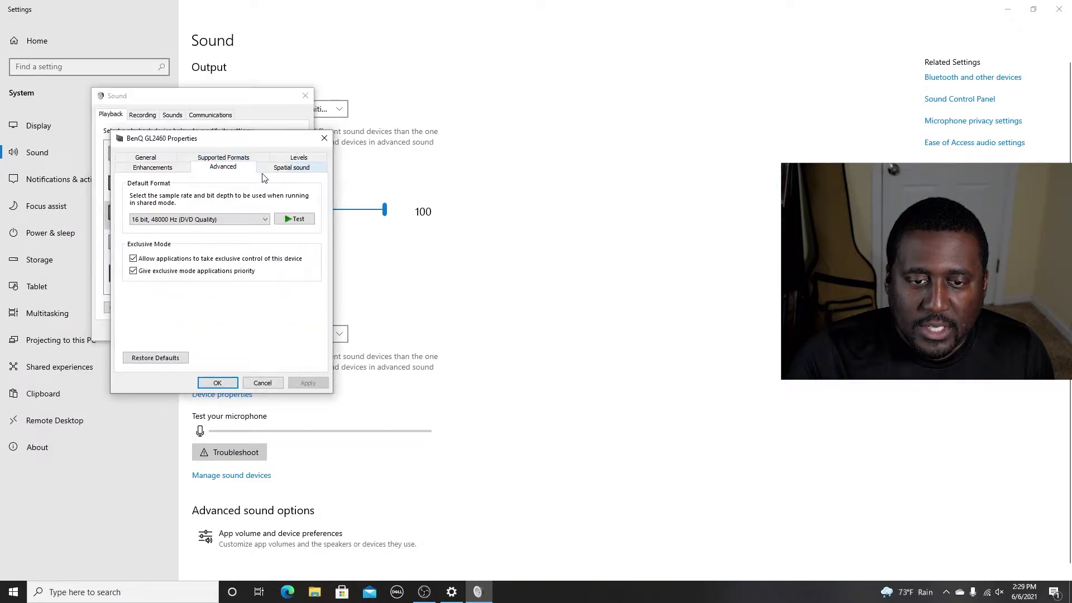
click(144, 223)
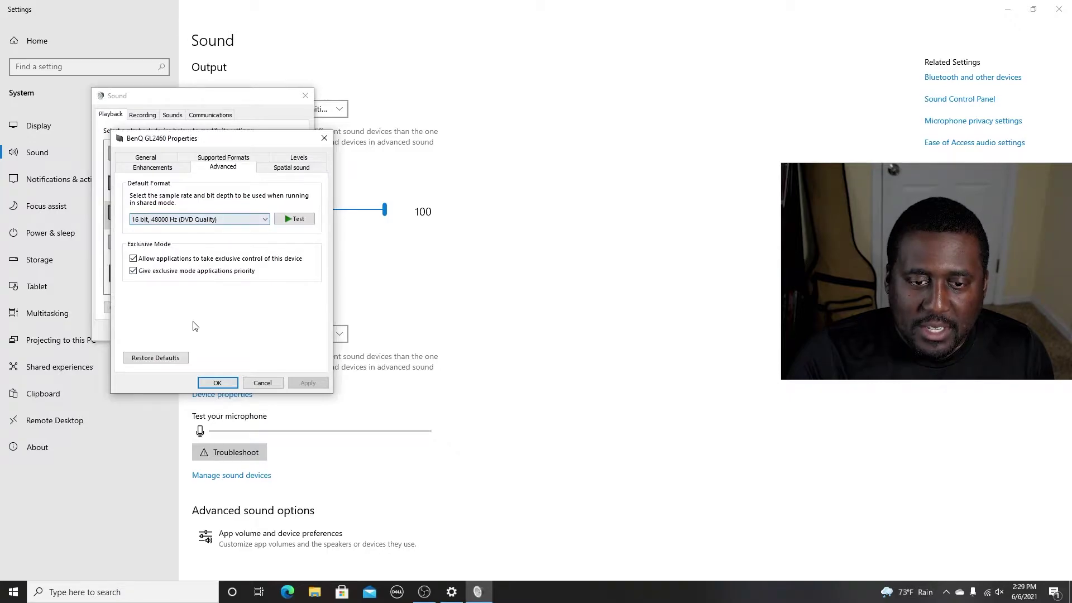
click(217, 383)
- Confirm the Speakers device uses 16 bit, 48000 Hz, then show the Recording devices list
scroll(162, 263, down, 1)
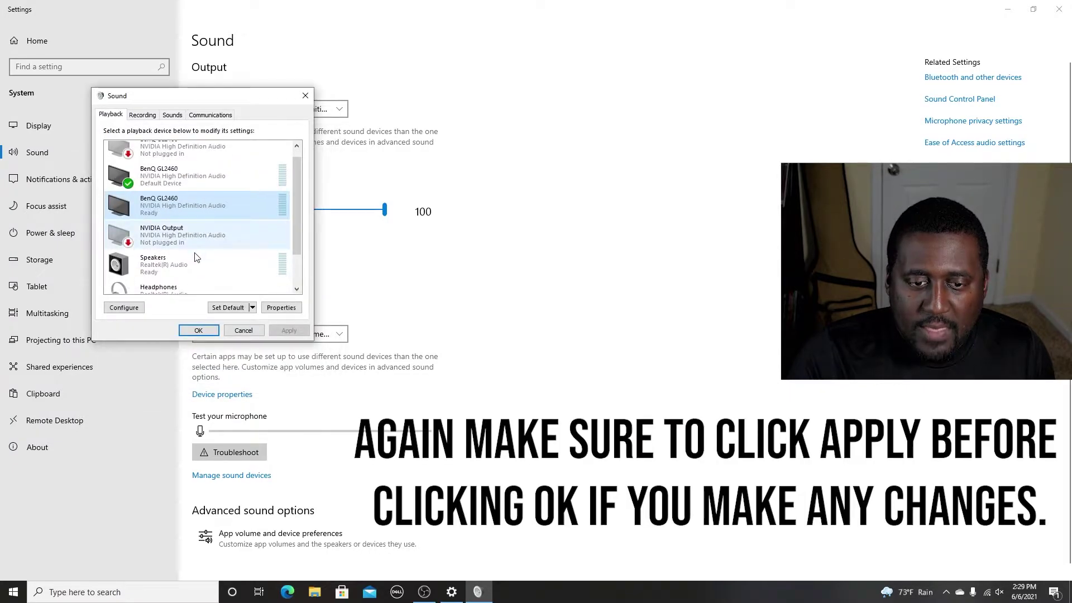
right_click(162, 270)
click(201, 369)
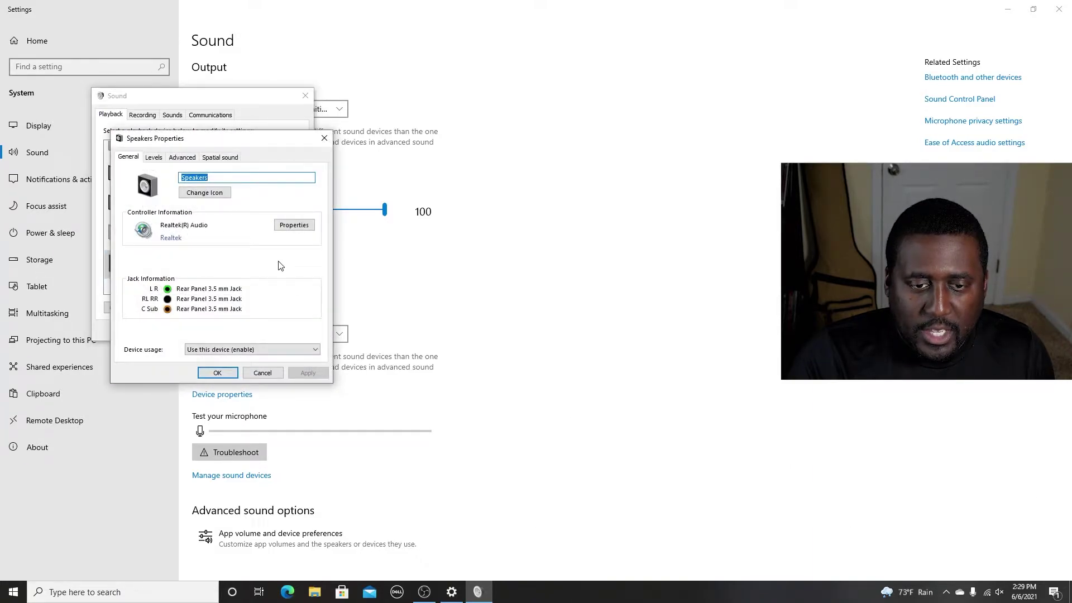
click(185, 159)
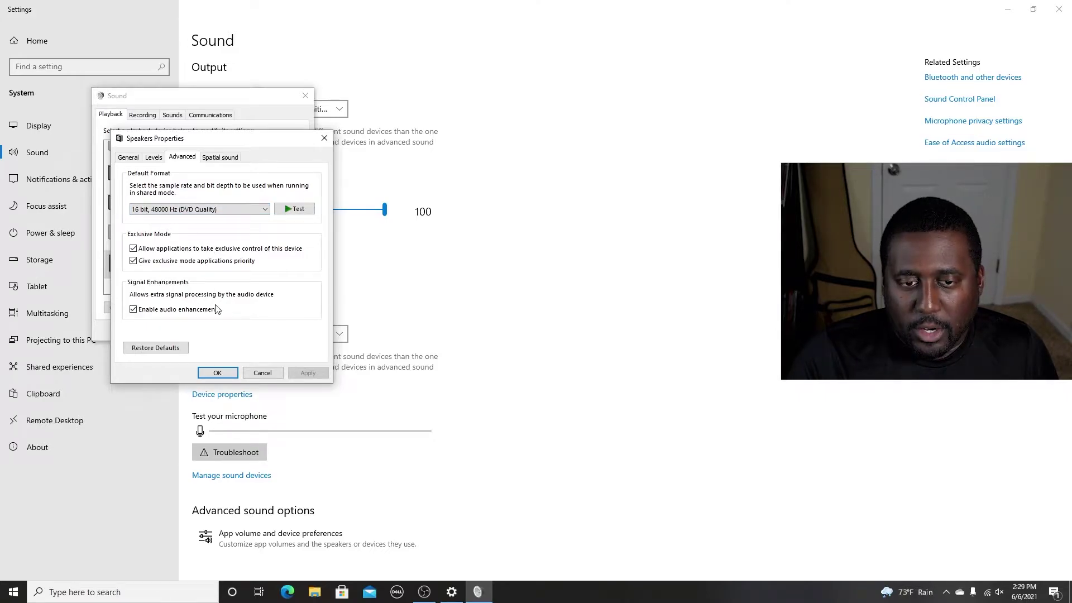
click(217, 372)
scroll(234, 239, down, 1)
scroll(232, 243, up, 2)
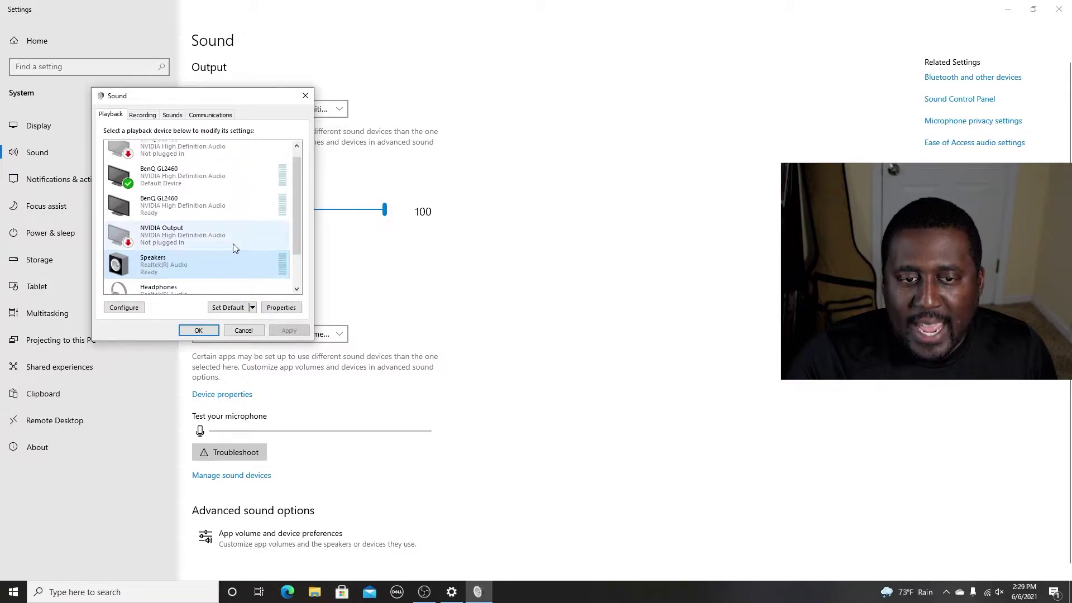
click(149, 117)
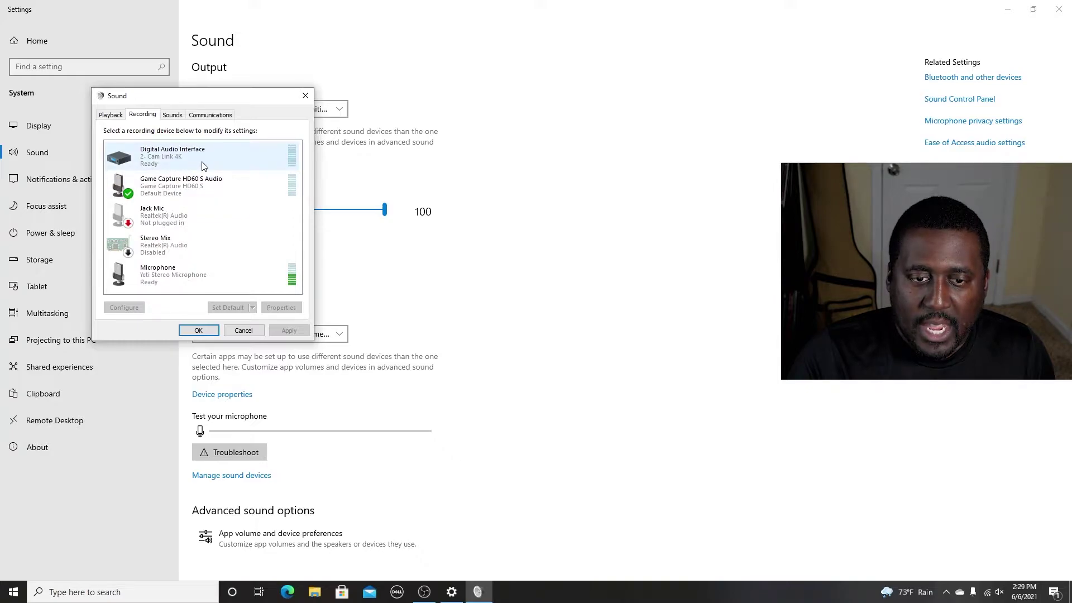
- Verify the Digital Audio Interface recording device's default format is 2 channel, 16 bit, 48000 Hz
right_click(178, 153)
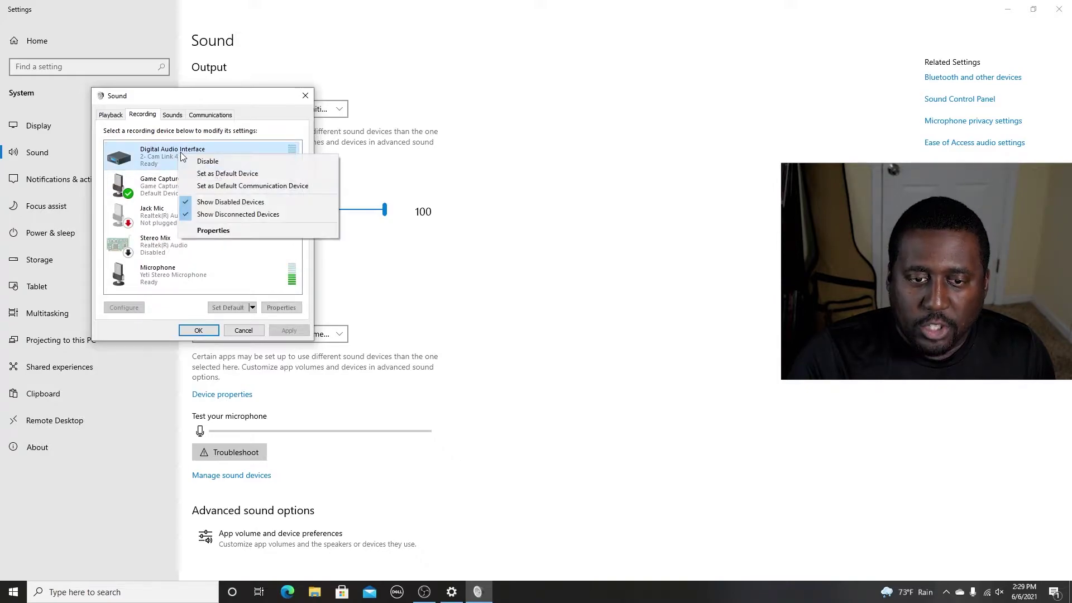
click(215, 230)
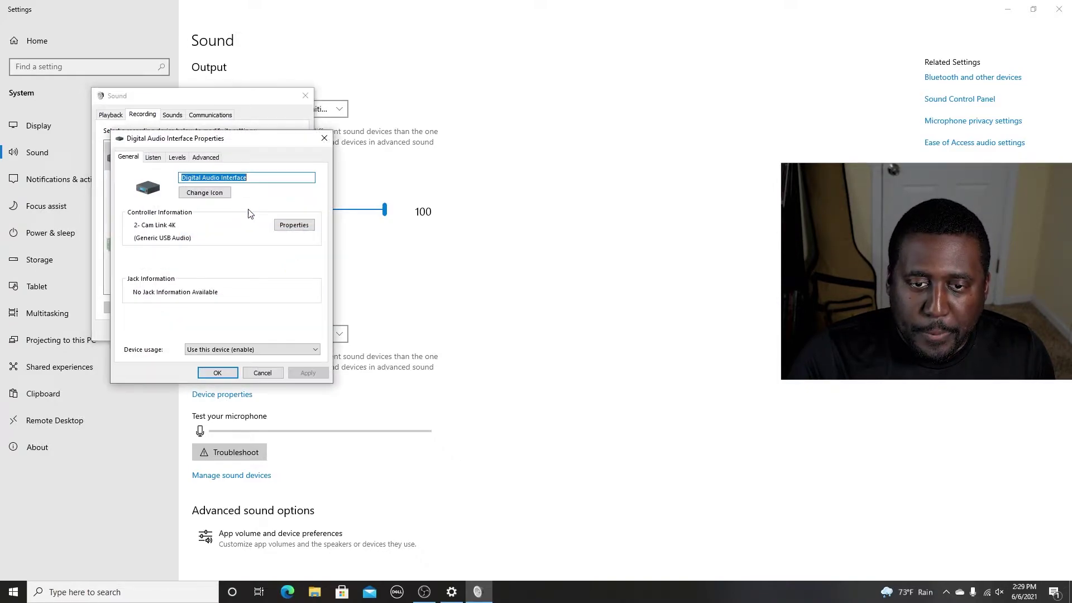
click(207, 161)
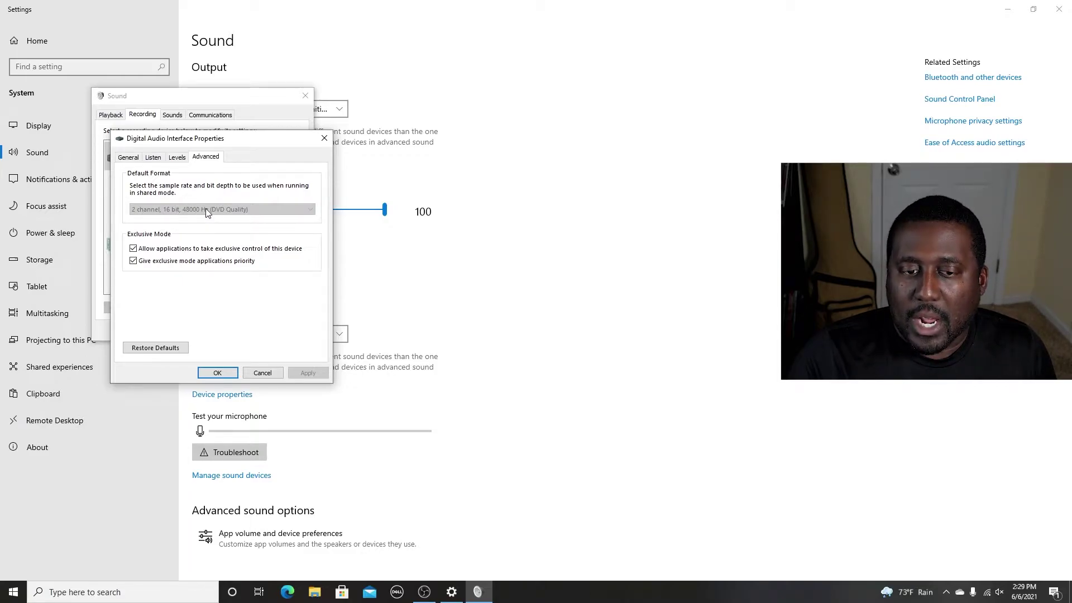
click(218, 373)
click(152, 191)
right_click(179, 188)
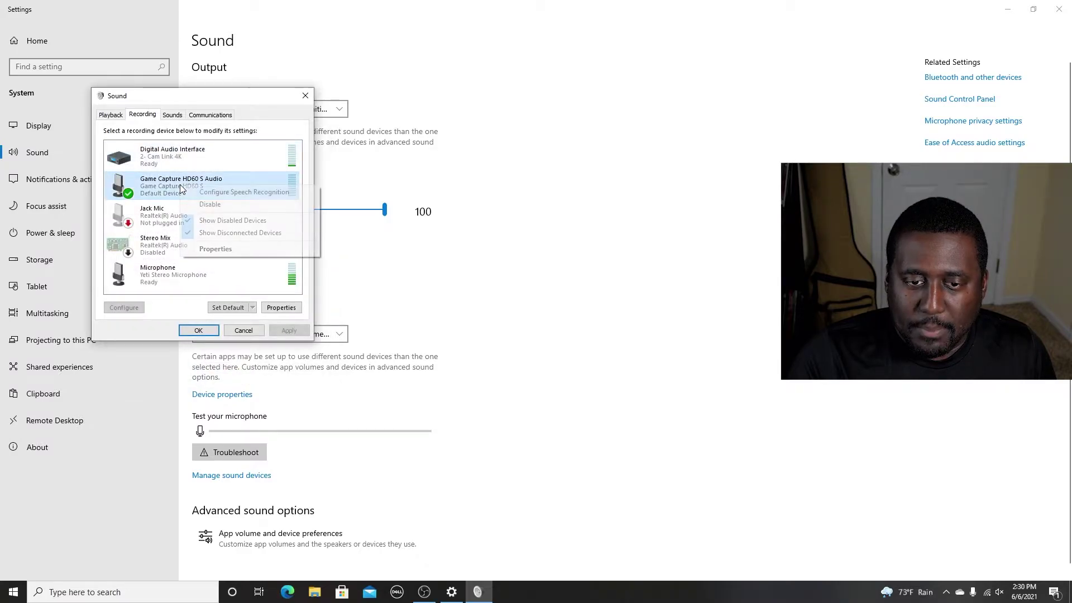
- Confirm Game Capture HD60 S Audio's default format is 16 bit, 48000 Hz
click(237, 248)
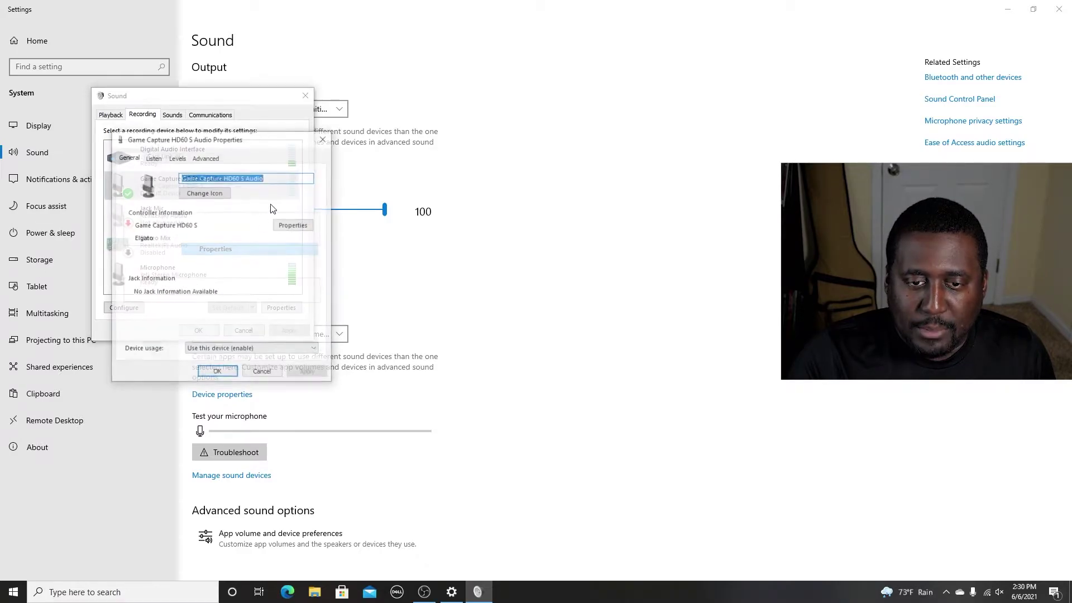
click(206, 157)
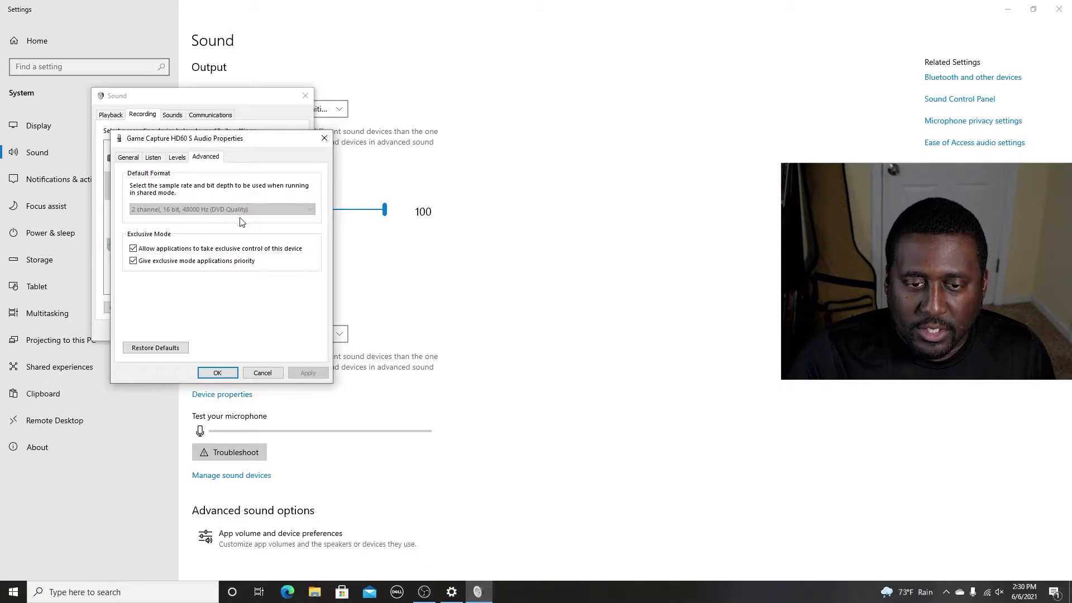
click(227, 373)
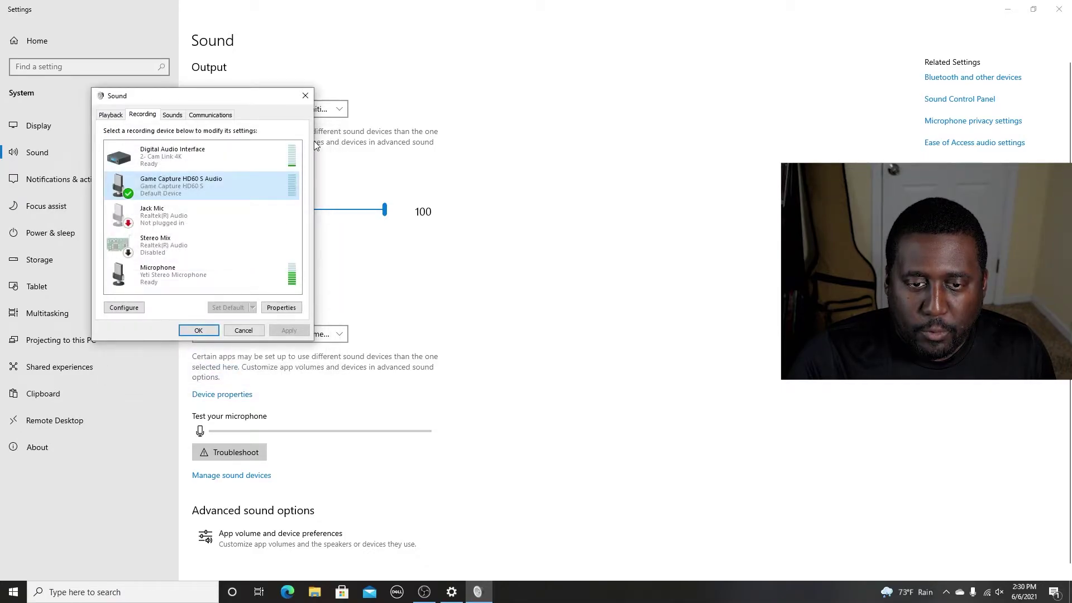
- Keep the Microphone at 16 bit, 48000 Hz (DVD Quality) and close the Sound window
click(169, 269)
right_click(169, 269)
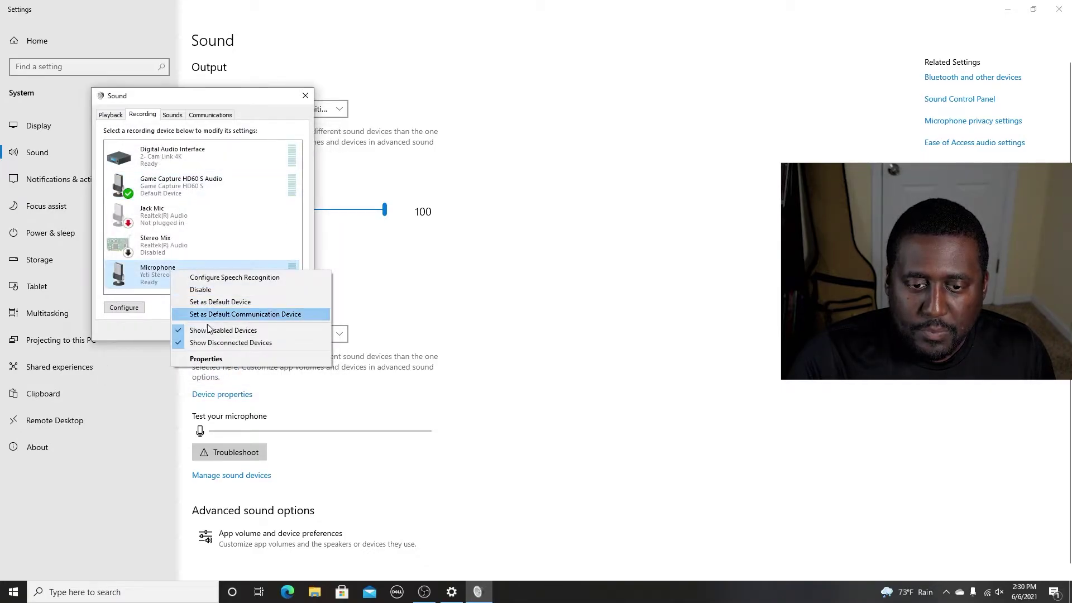
click(201, 357)
click(206, 158)
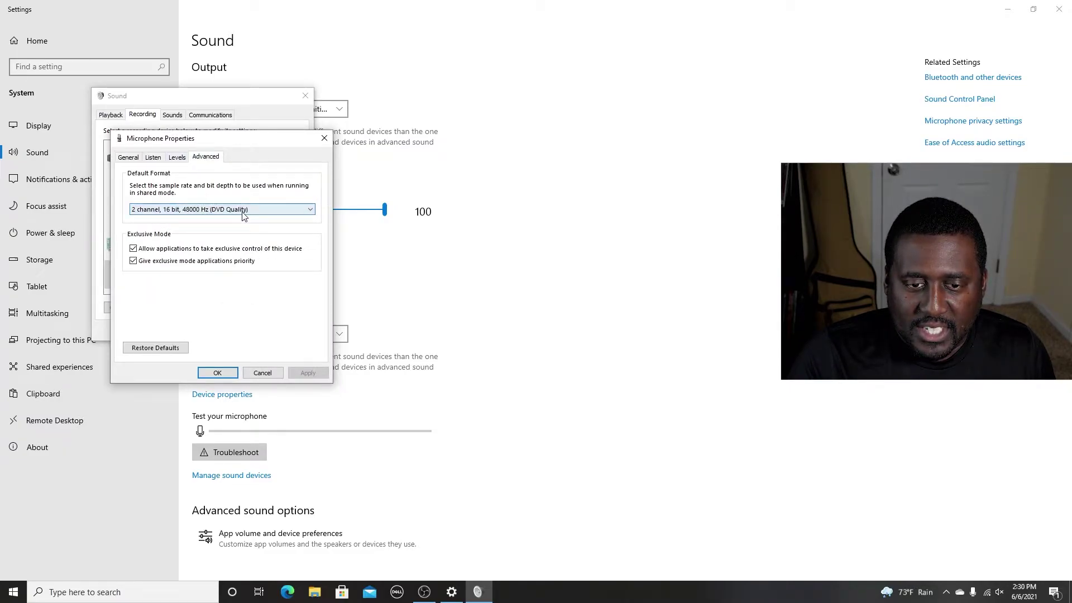
click(311, 211)
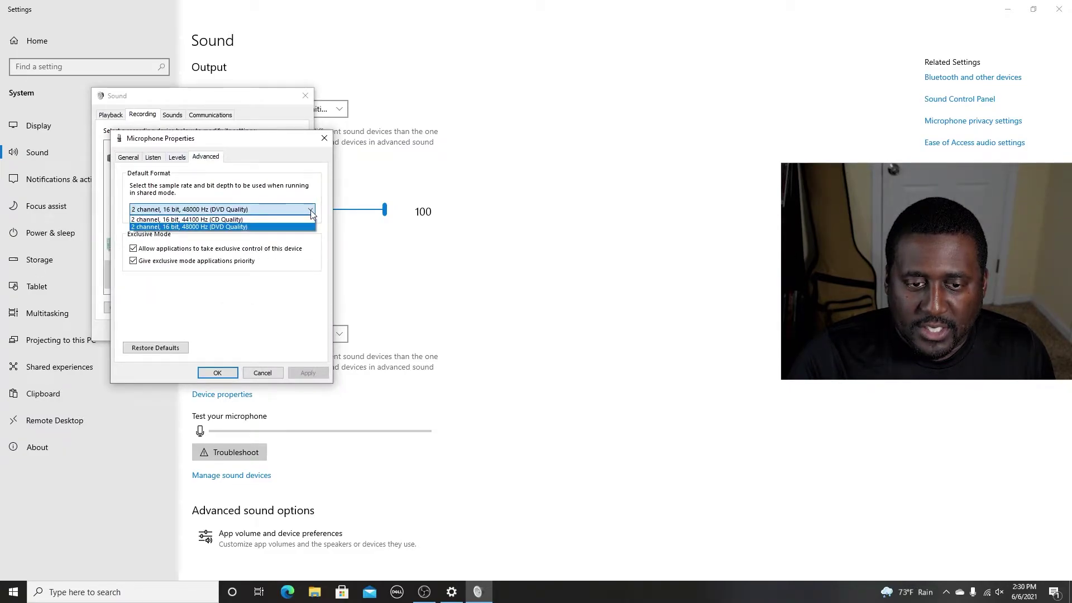
click(207, 228)
click(217, 373)
click(201, 330)
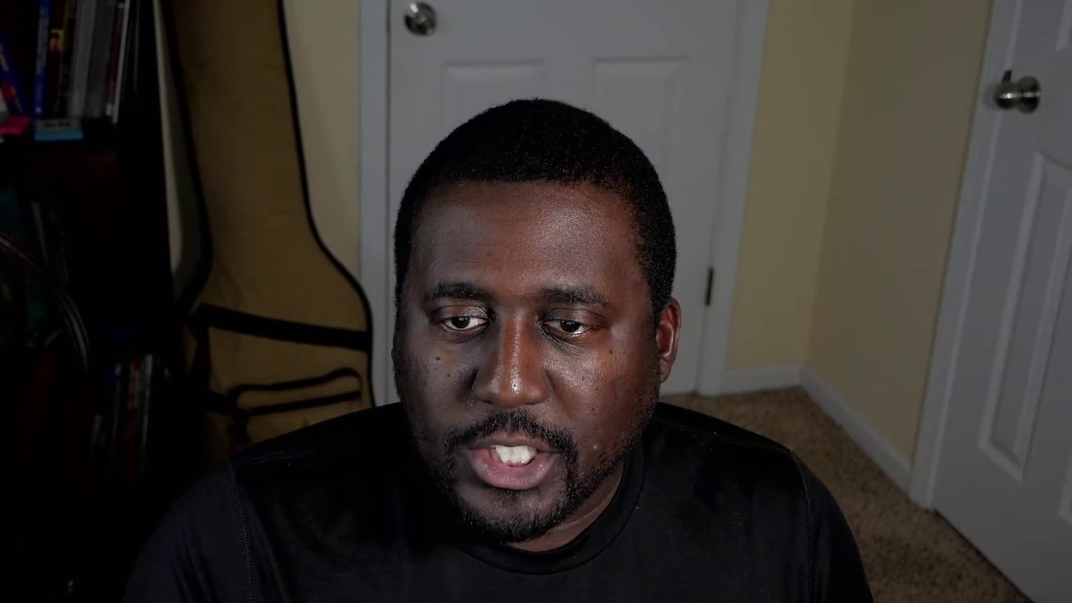